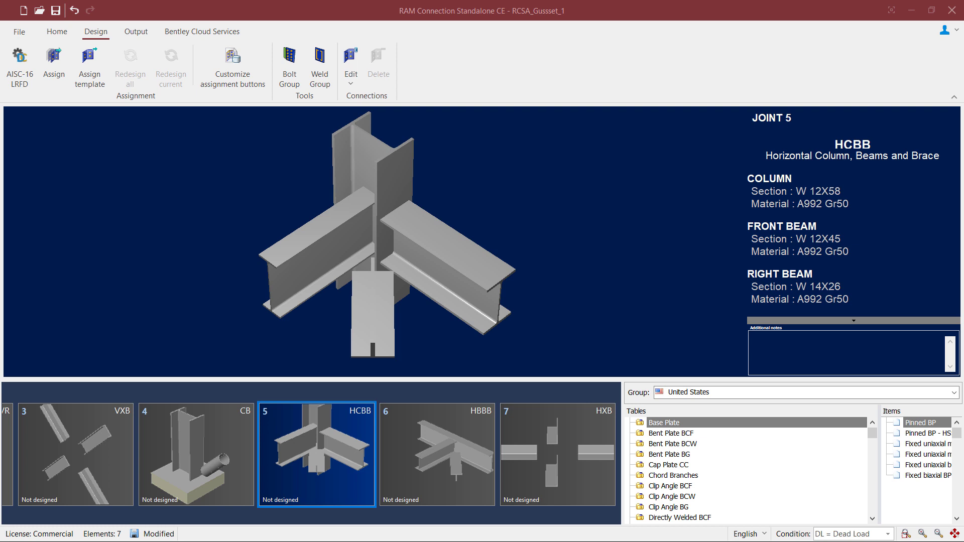
Assign the smart gusset connection HCBB_DW (directly welded) to joint 5
click(96, 35)
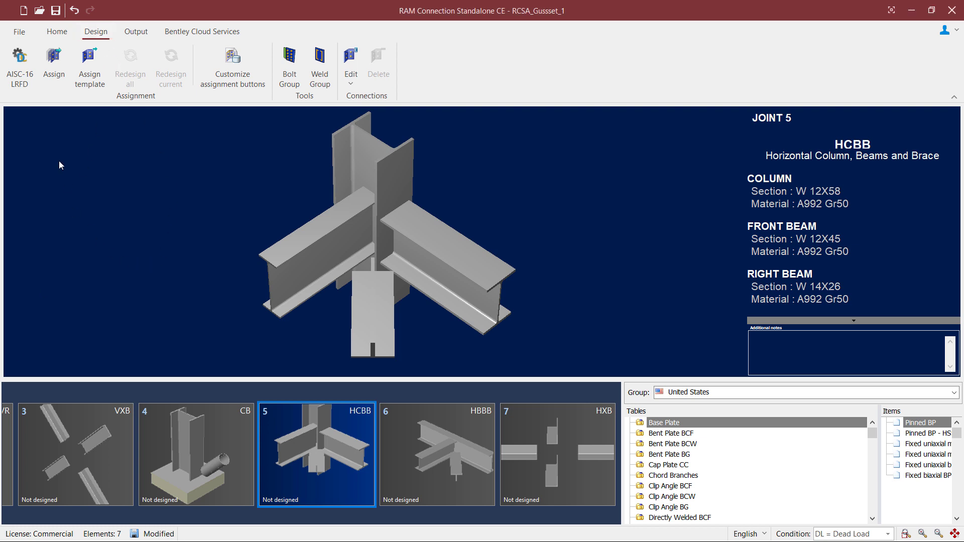
click(53, 77)
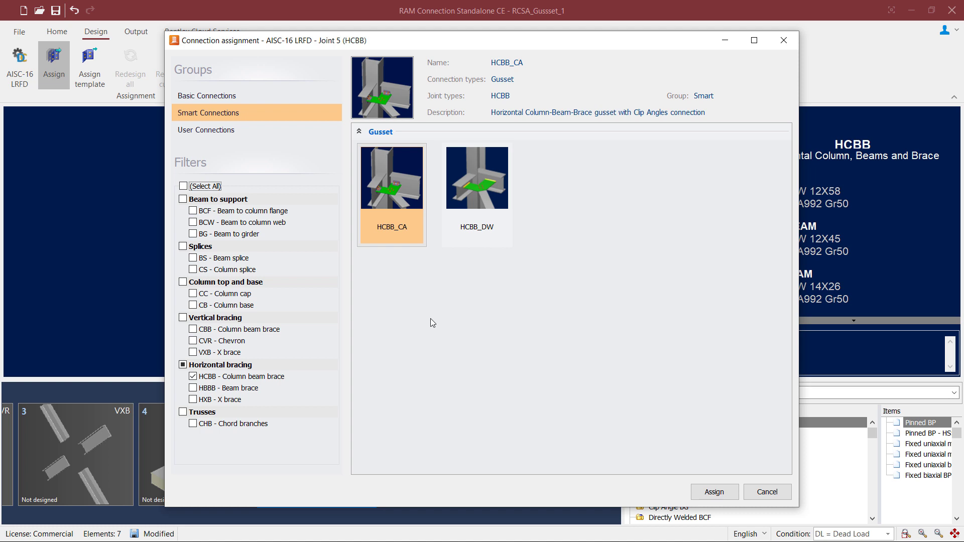
click(482, 230)
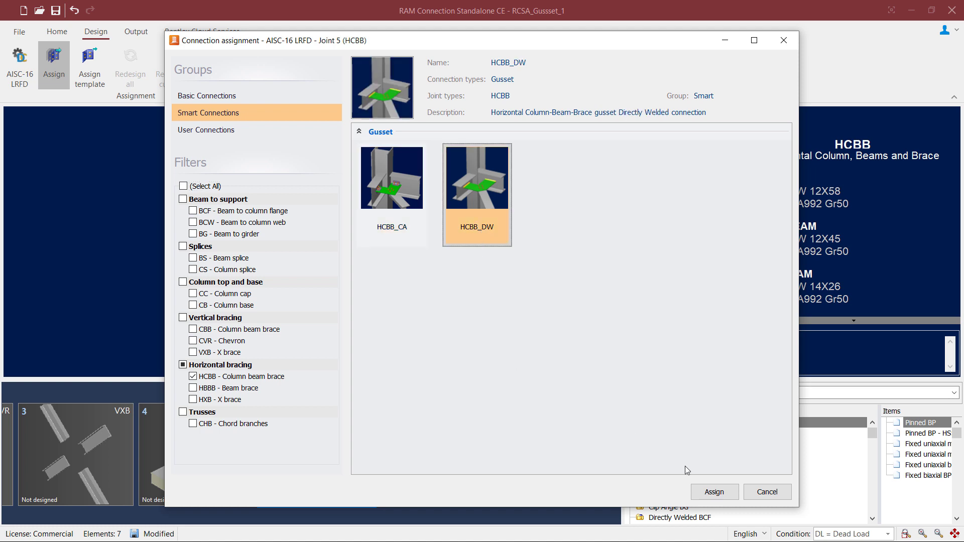
click(708, 493)
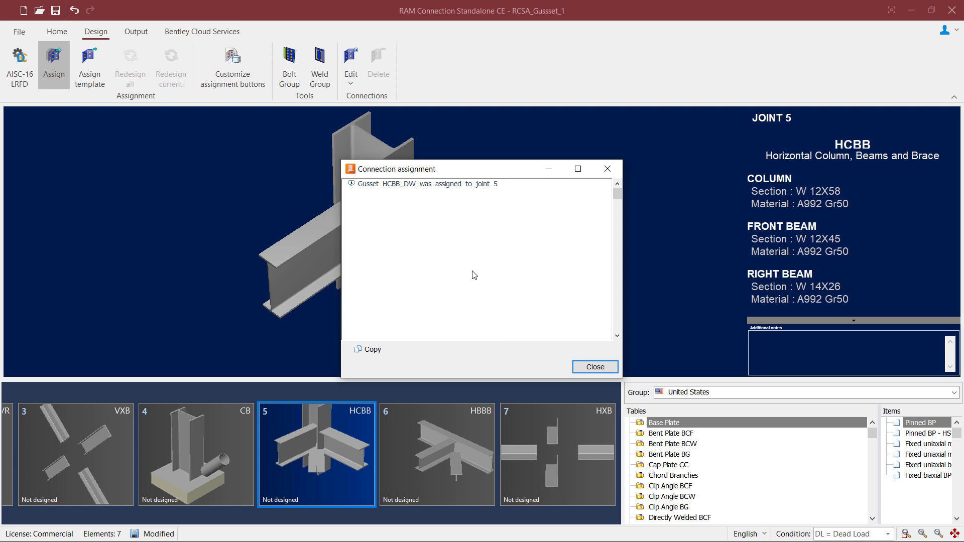
click(595, 368)
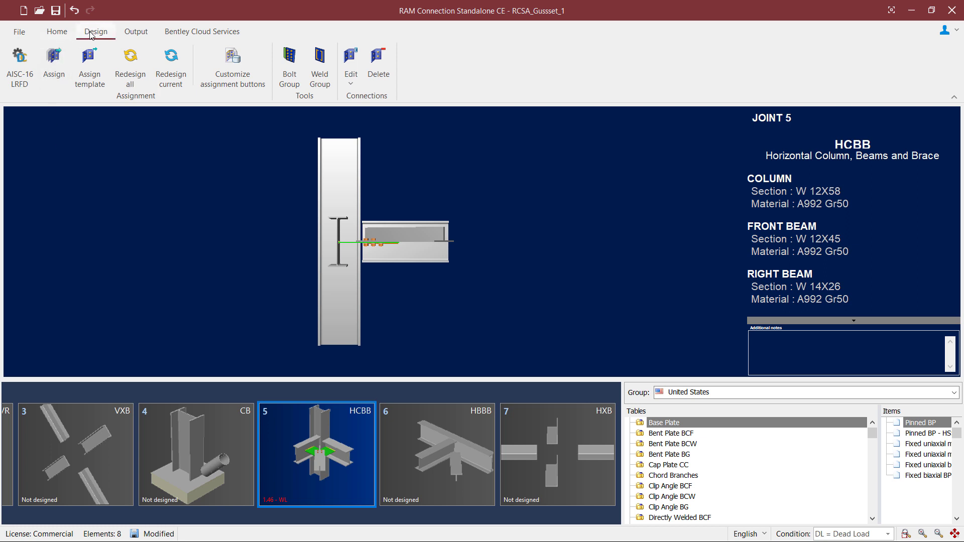
Assign the smart clip-angle gusset connection HCBB_CA to joint 5
click(54, 73)
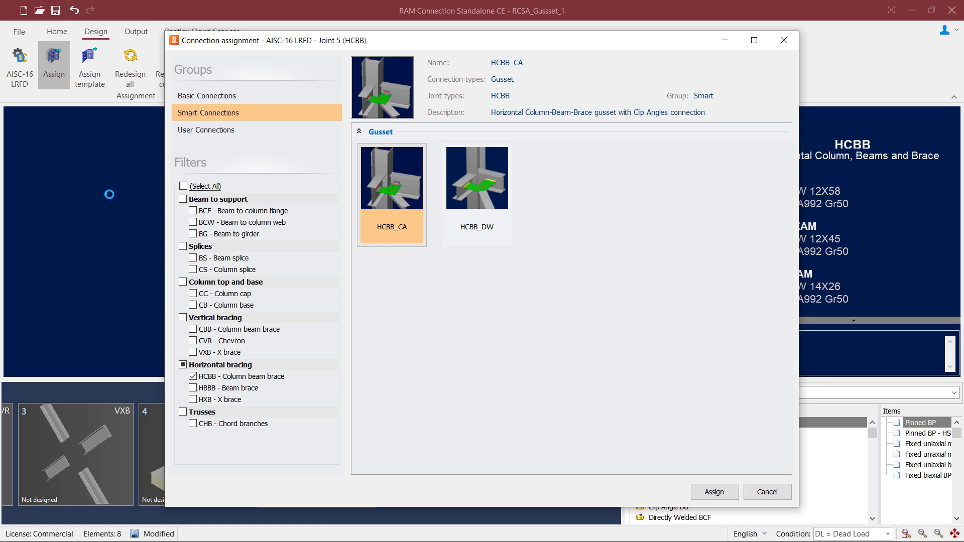
click(403, 234)
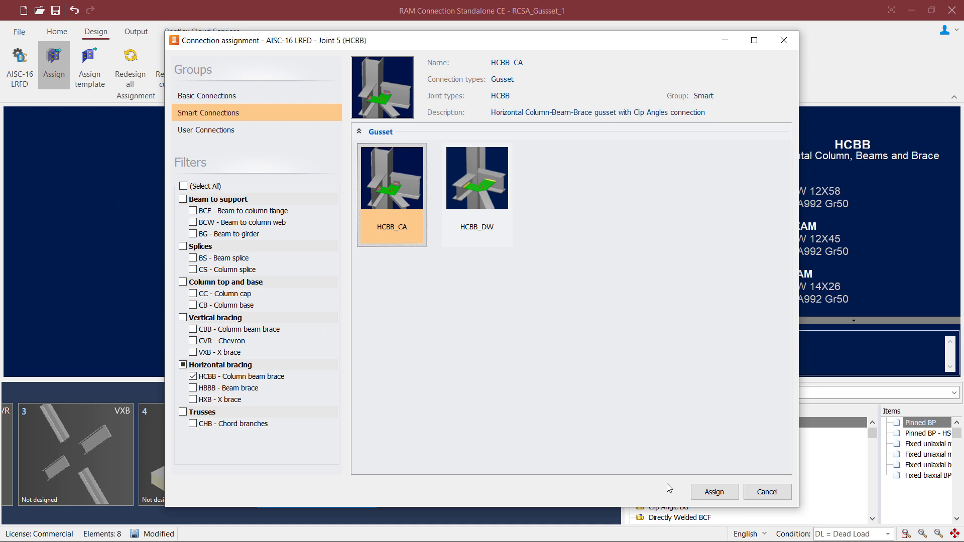
click(721, 491)
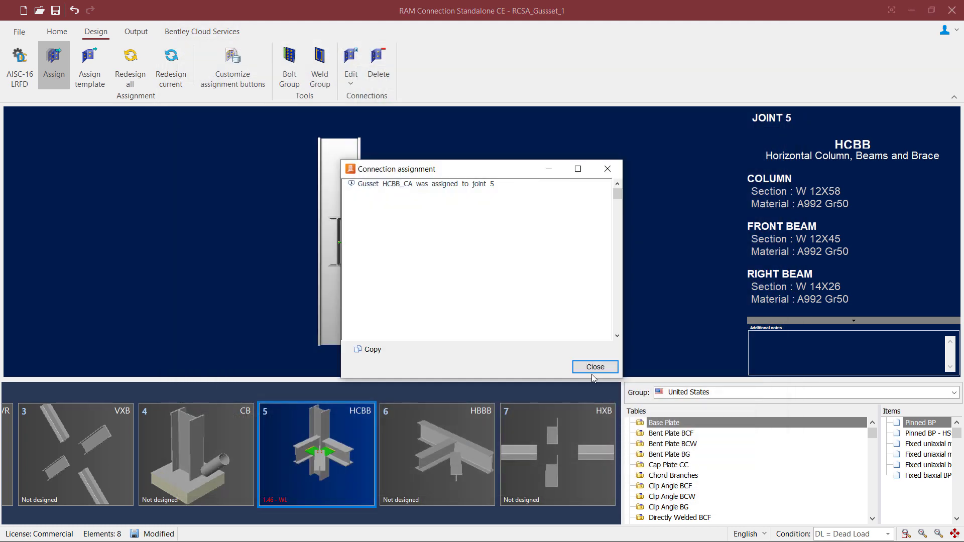
click(592, 367)
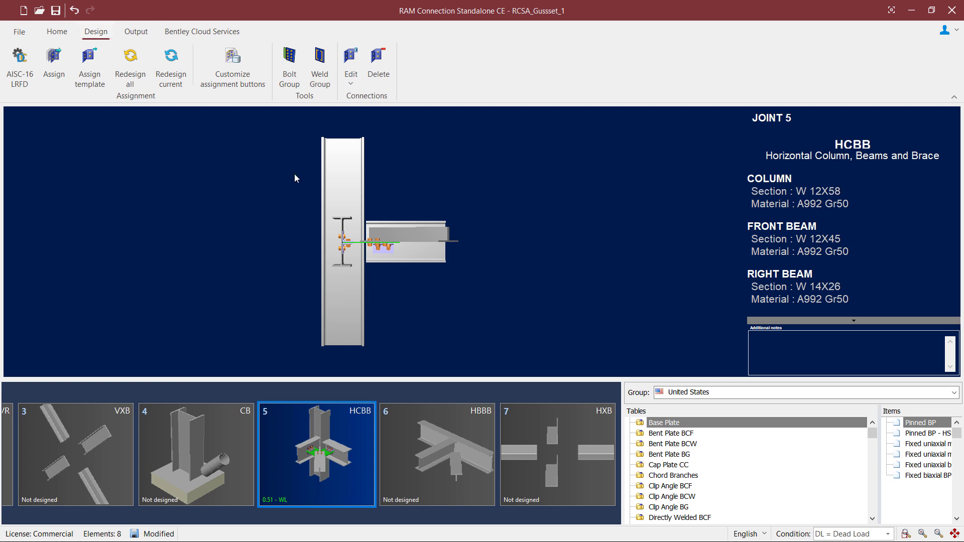
Open joint 5's gusset connection for editing and view the gusset, clip angles and brace in 3D
click(353, 79)
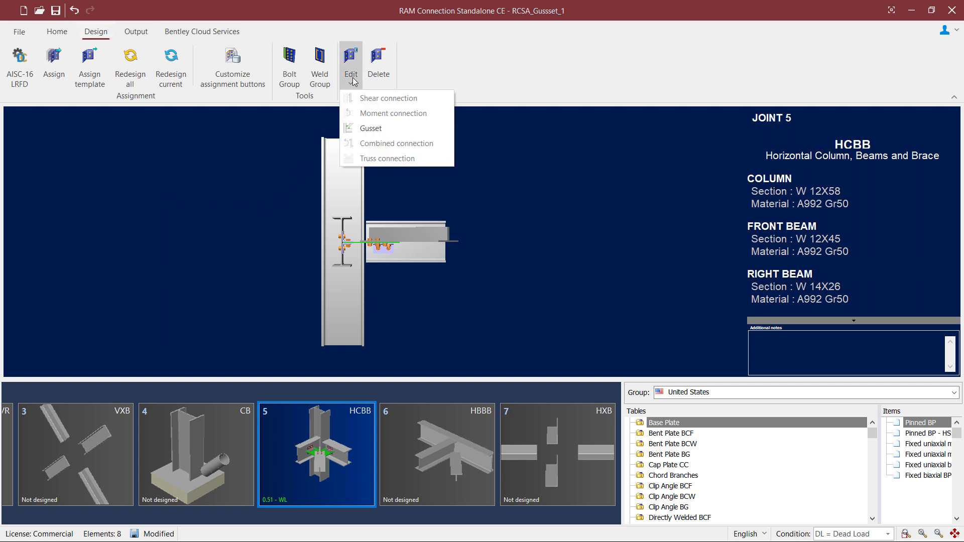
click(372, 129)
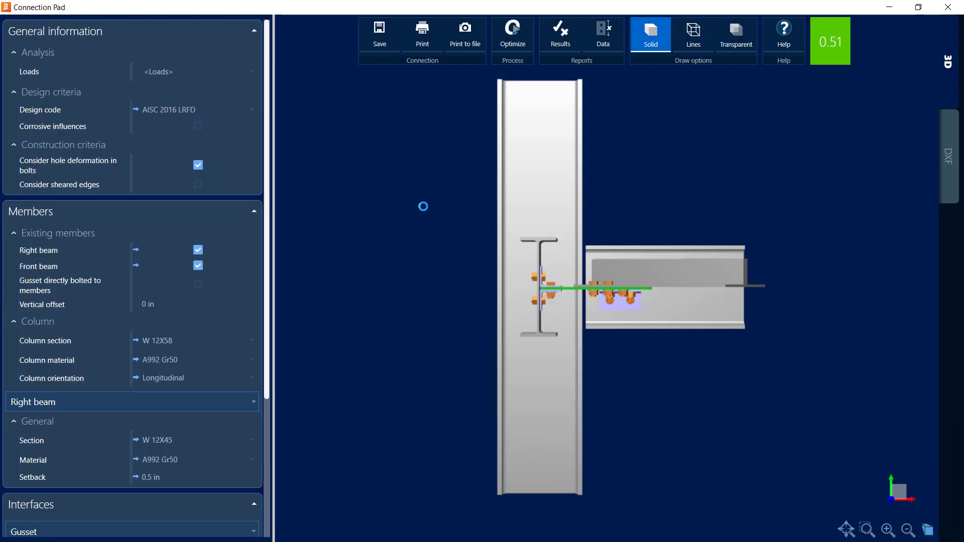
drag(690, 266, 659, 297)
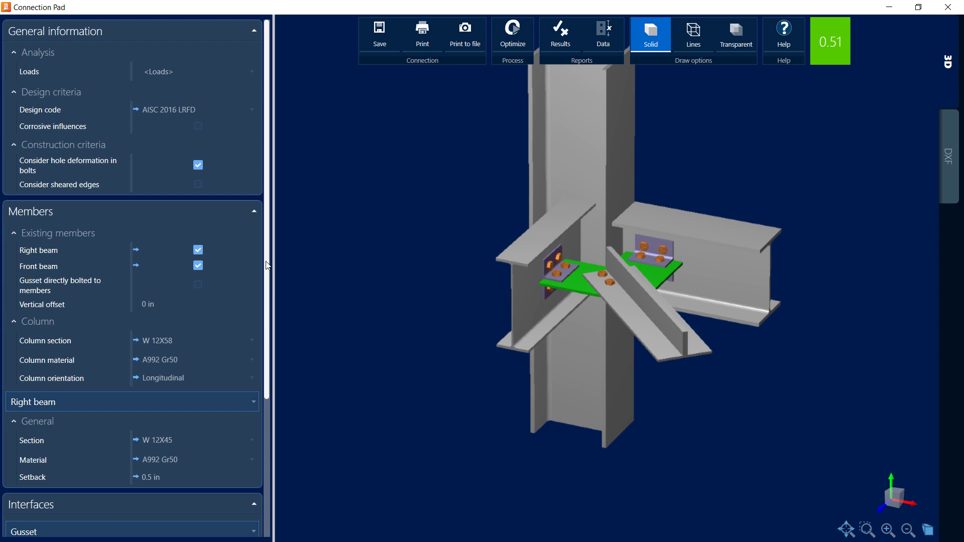
Try the option that bolts the gusset directly to the members, and switch it back off
drag(267, 265, 258, 319)
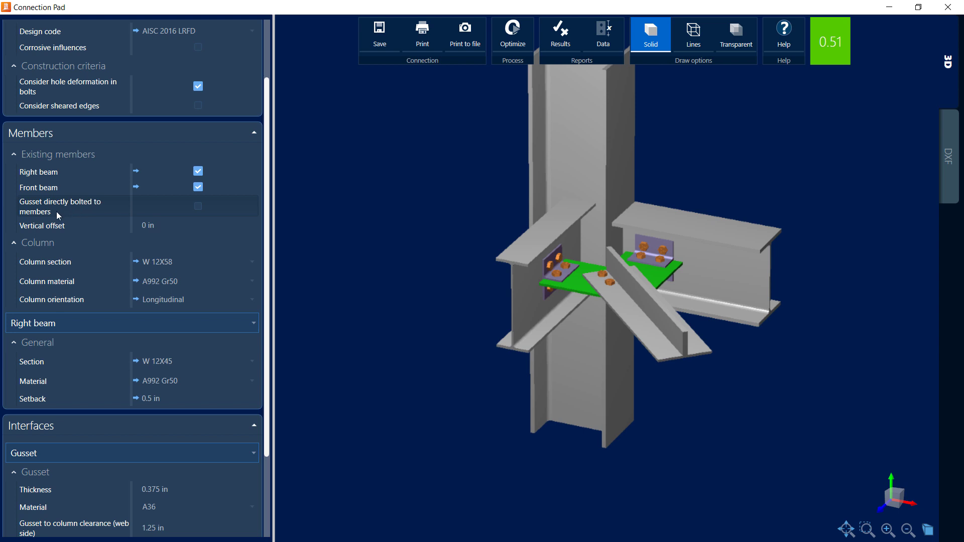
click(198, 207)
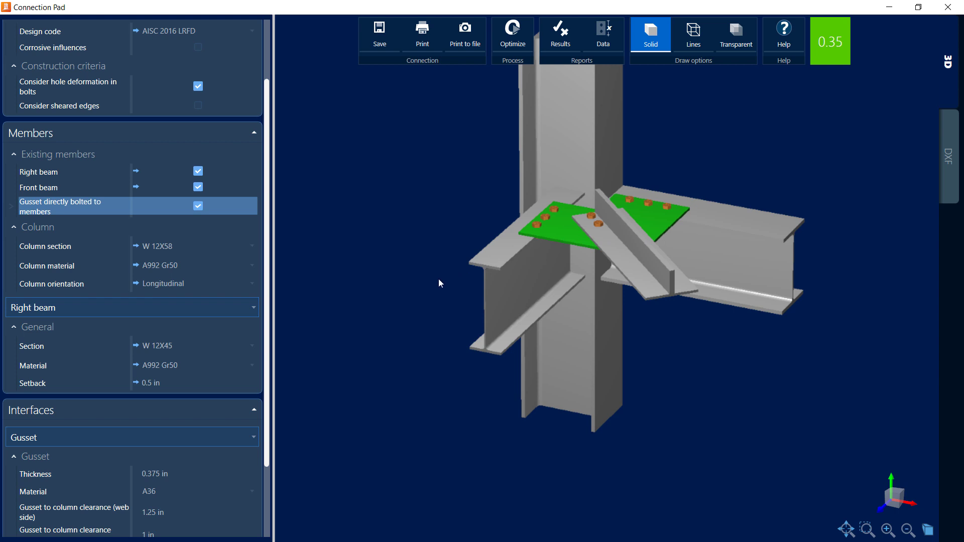
click(198, 207)
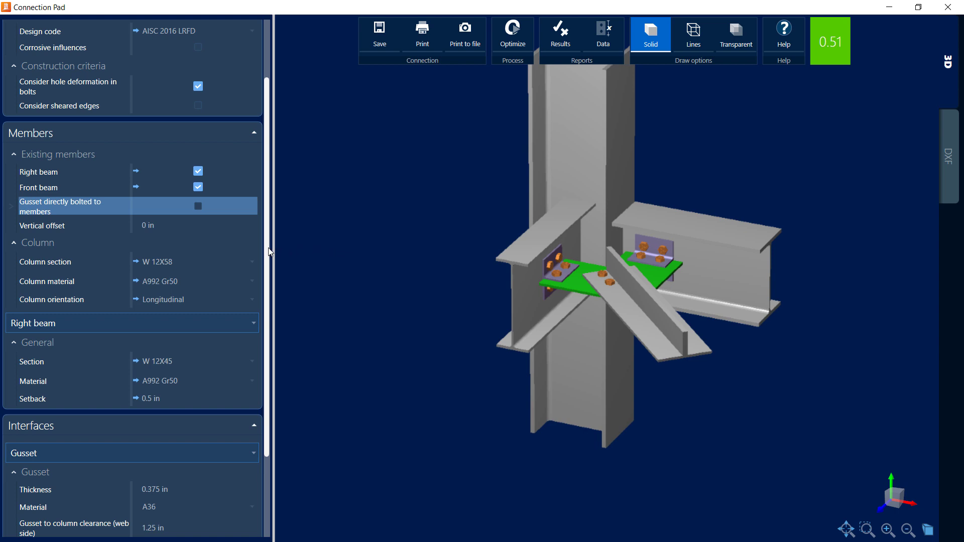
Try Directly welded as the connector type of the gusset to right beam connection, and restore Angles
drag(267, 253, 280, 365)
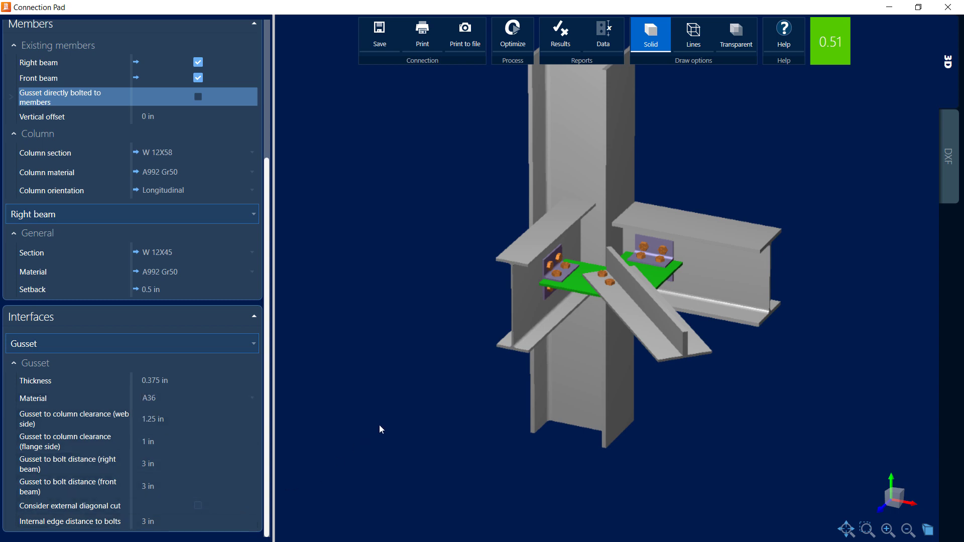
click(212, 345)
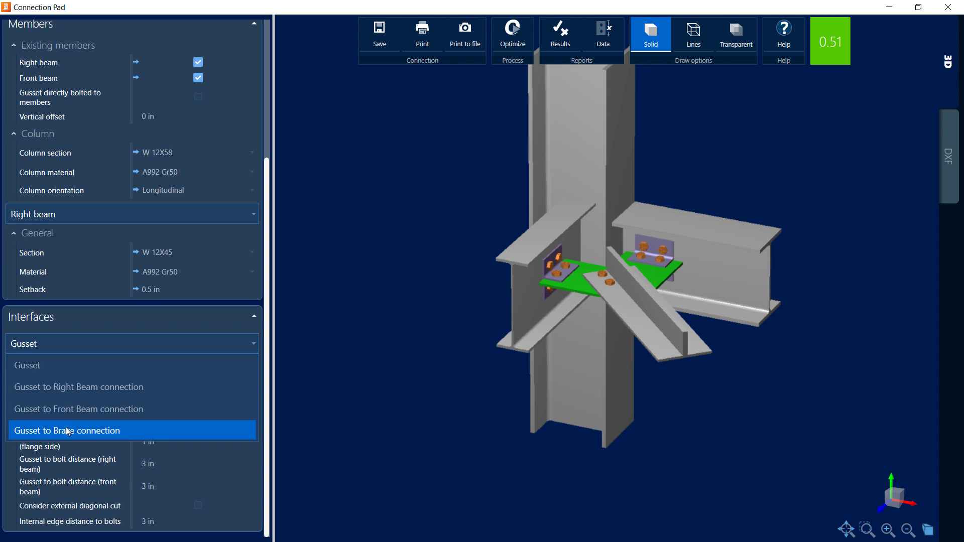
click(61, 389)
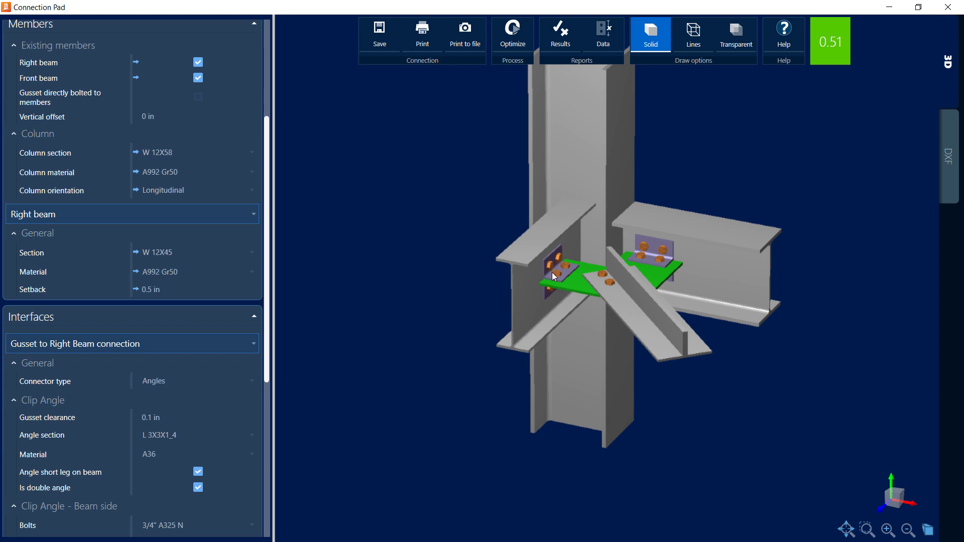
click(160, 381)
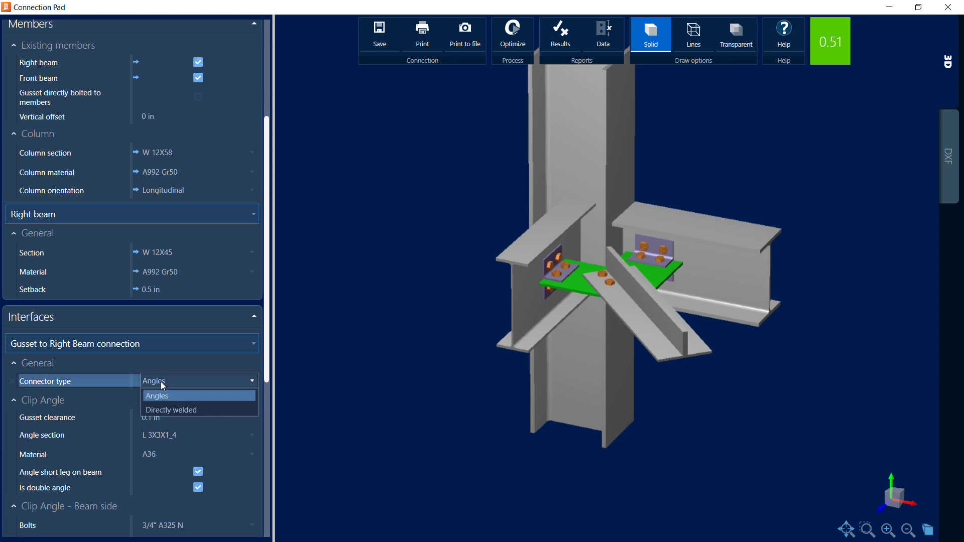
click(164, 409)
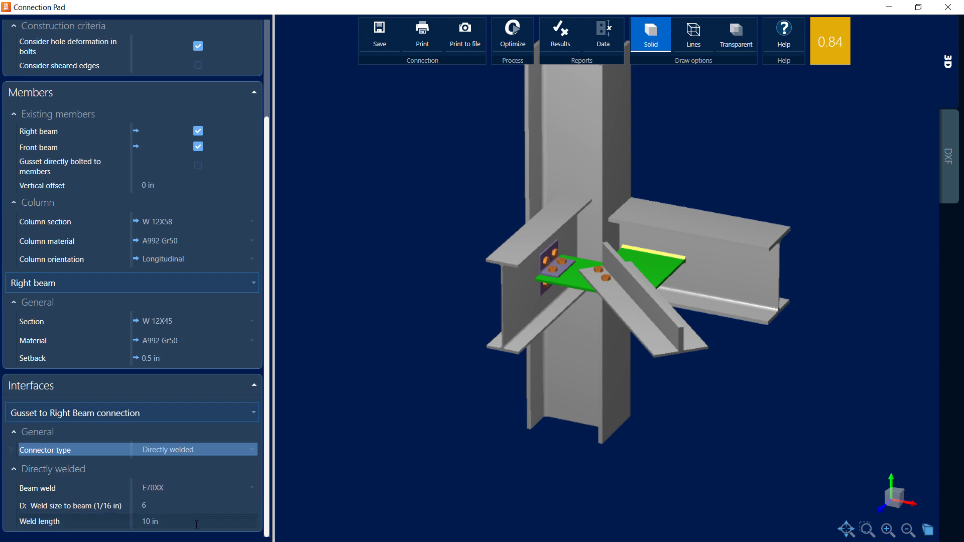
click(191, 449)
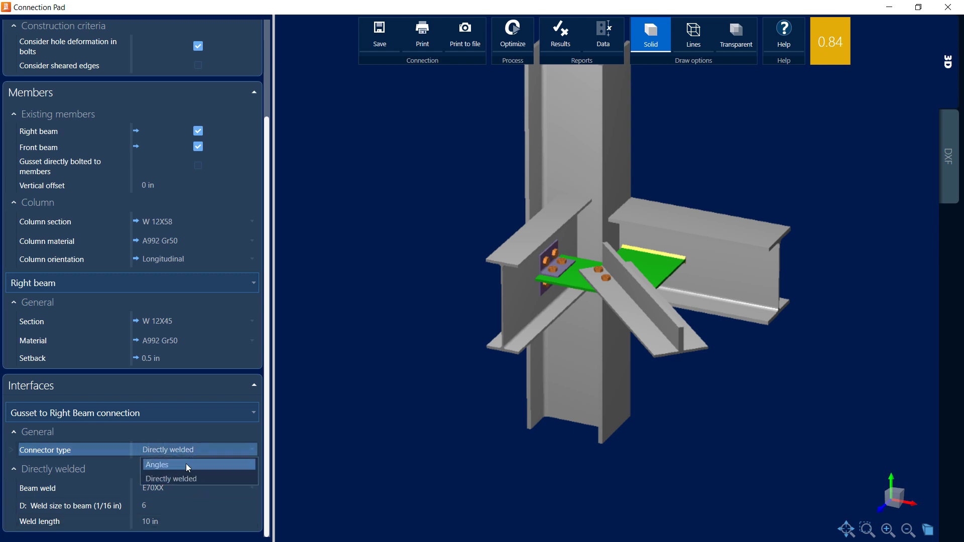
click(187, 465)
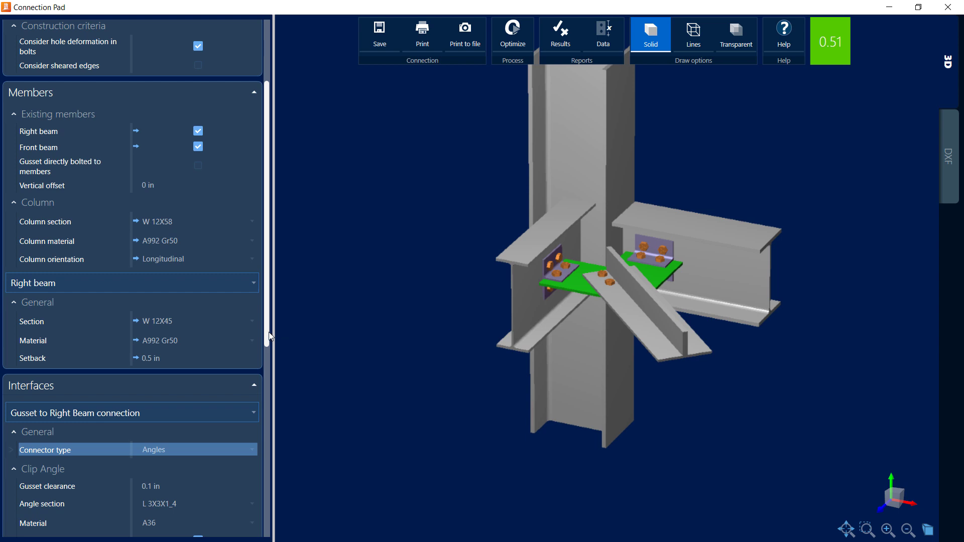
Try Welded as the right beam clip angle's gusset-side connection type, and restore Bolted
scroll(271, 411, down, 3)
drag(271, 411, 287, 511)
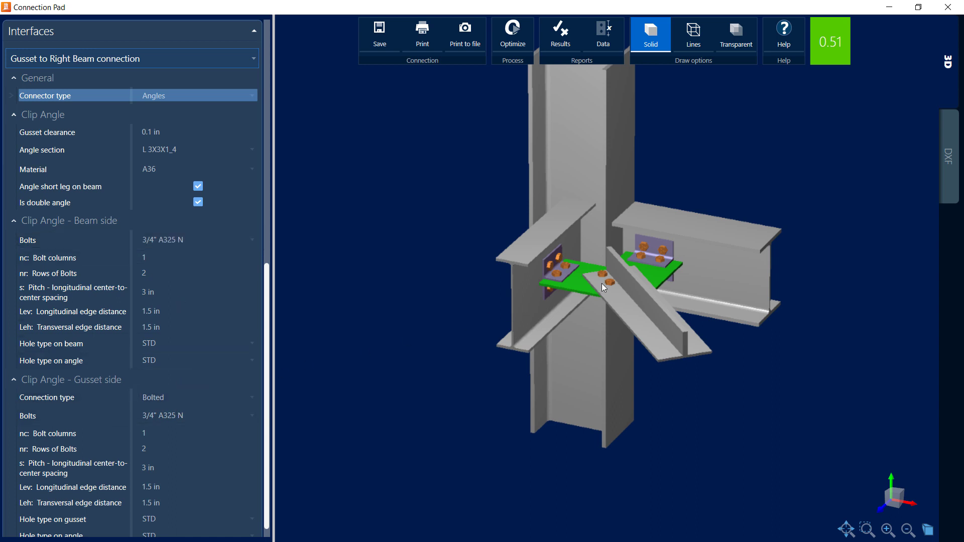
click(183, 399)
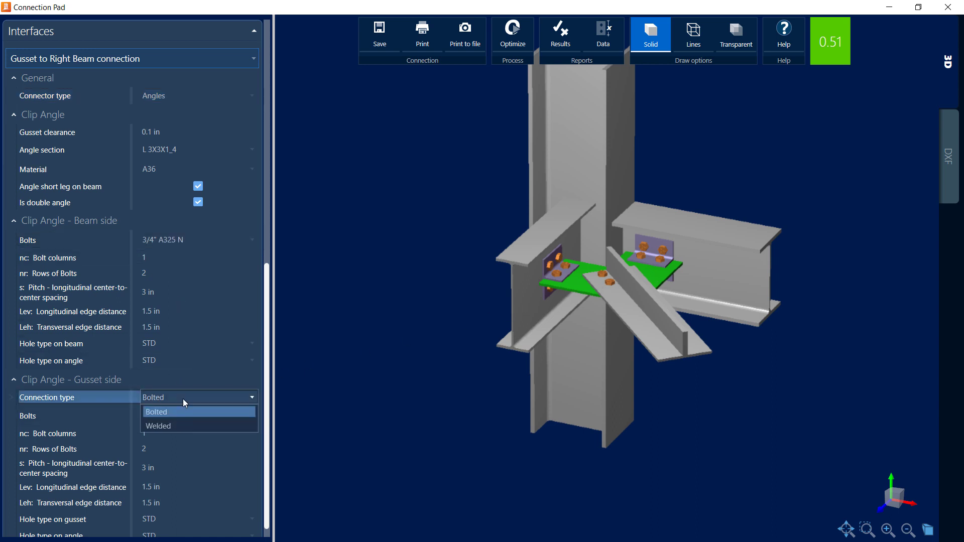
click(229, 424)
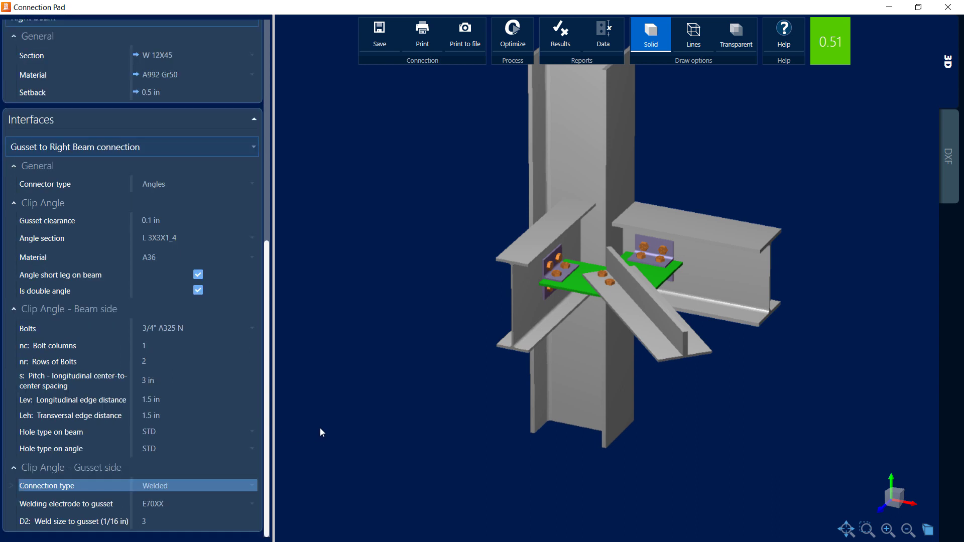
click(171, 485)
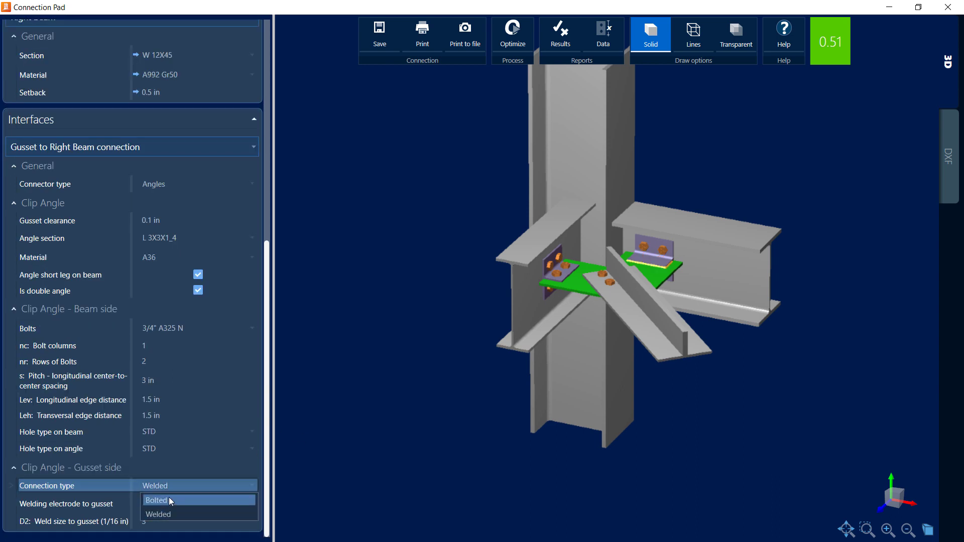
click(169, 499)
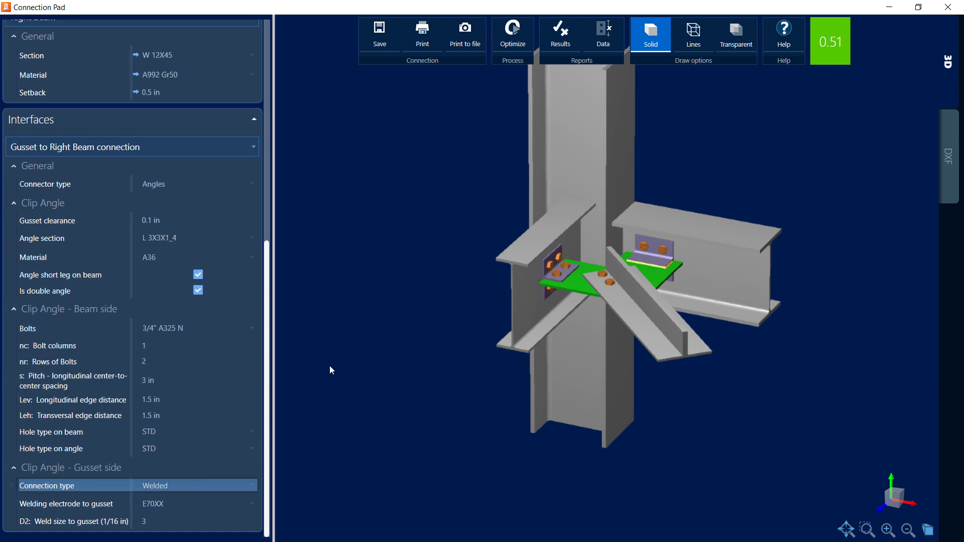
Show the interface settings for the gusset to brace connection
click(156, 149)
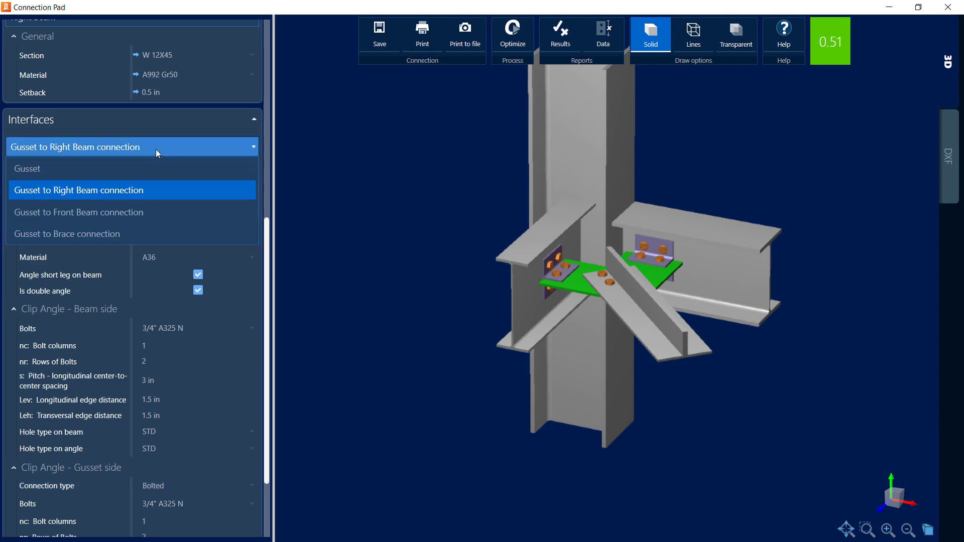
click(119, 234)
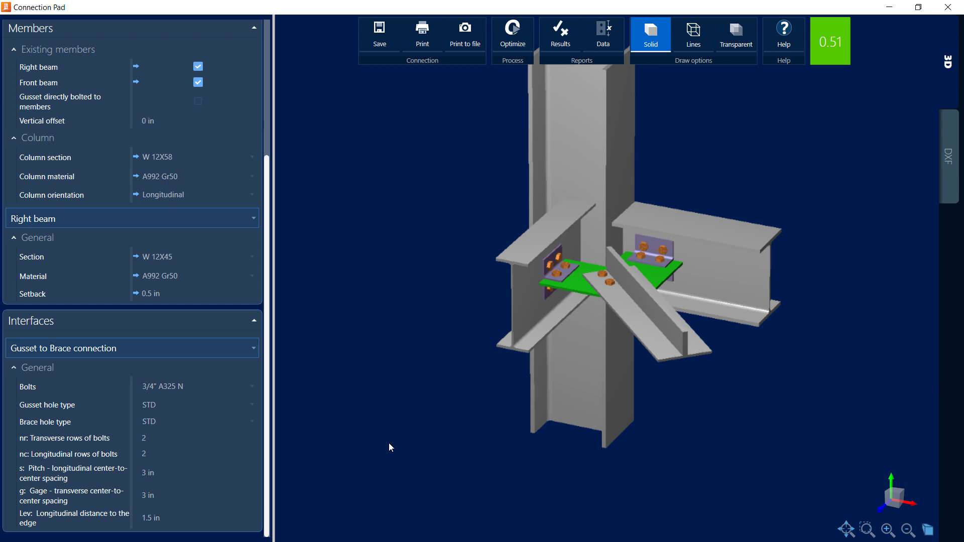
Open the connection's results report and review the demands, geometric considerations and design checks for the brace interface and gusset
click(569, 47)
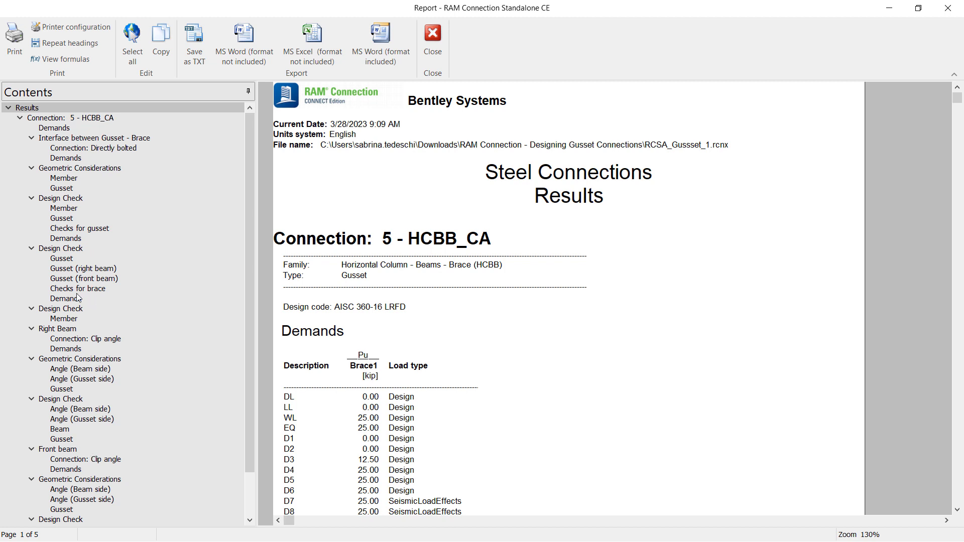
scroll(447, 324, down, 6)
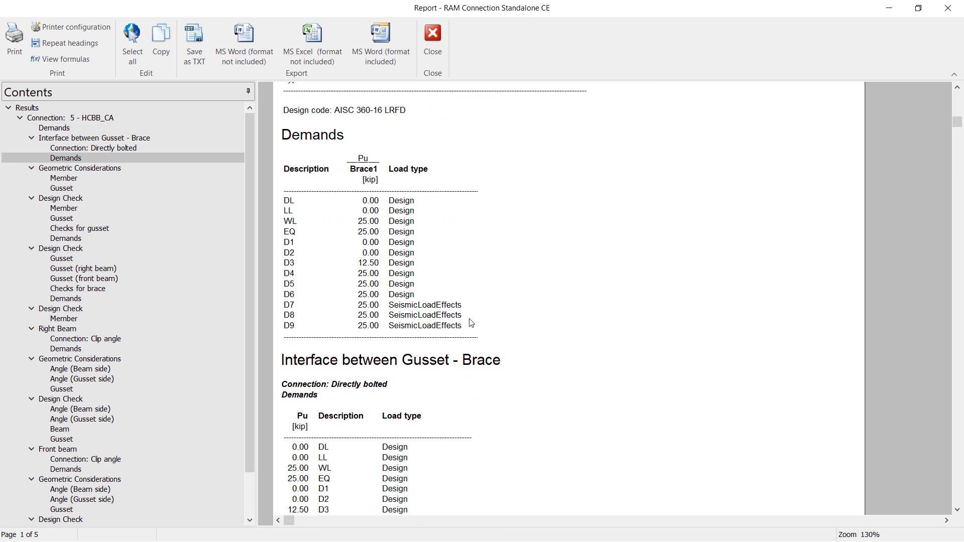
scroll(471, 313, down, 6)
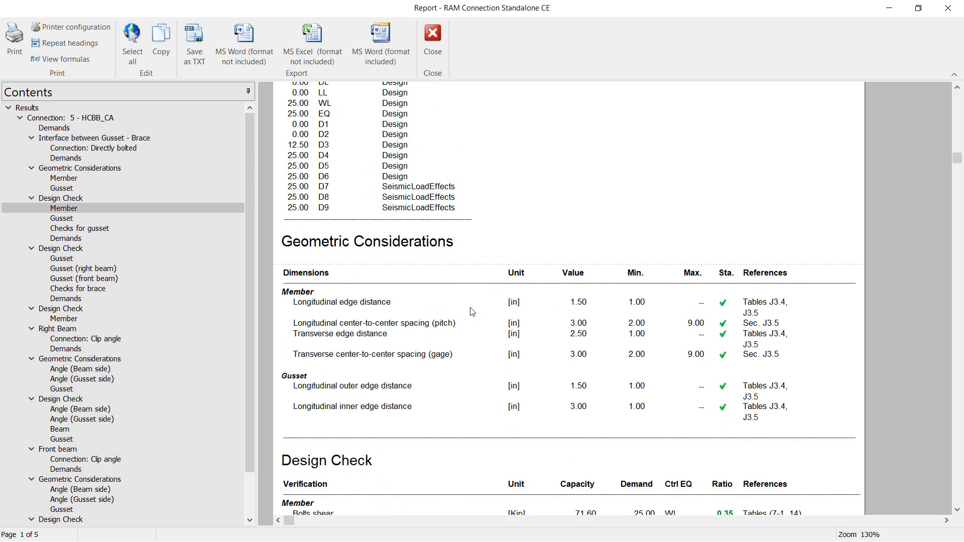
scroll(472, 313, down, 1)
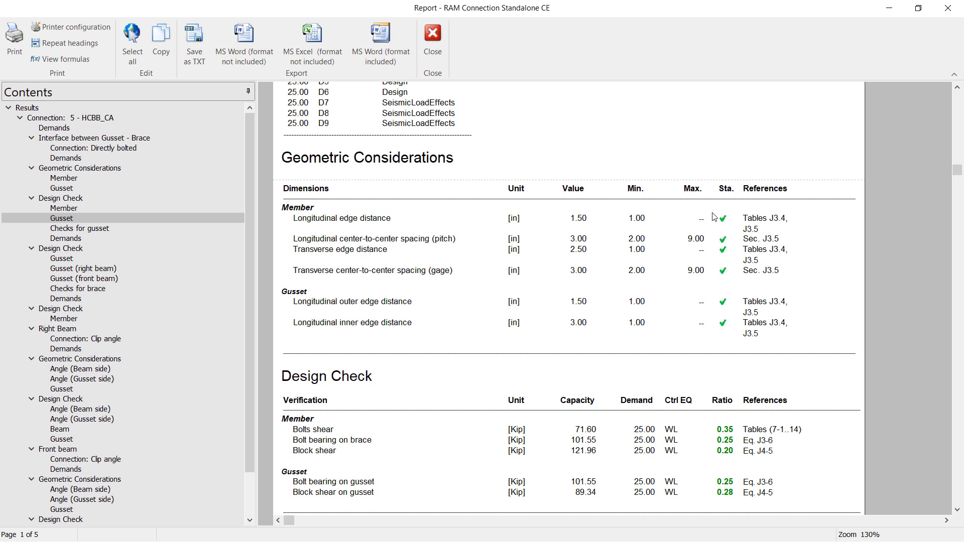
scroll(718, 332, down, 2)
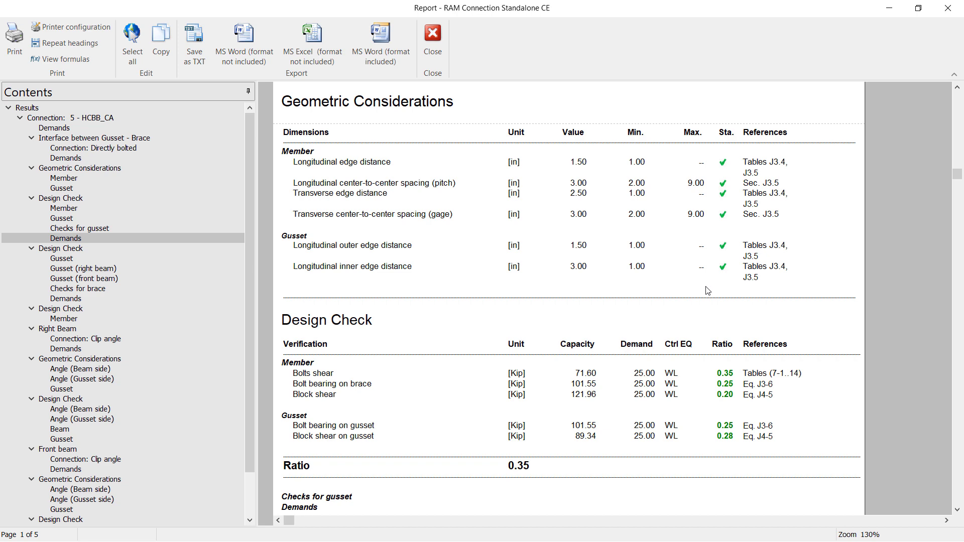
scroll(707, 291, down, 10)
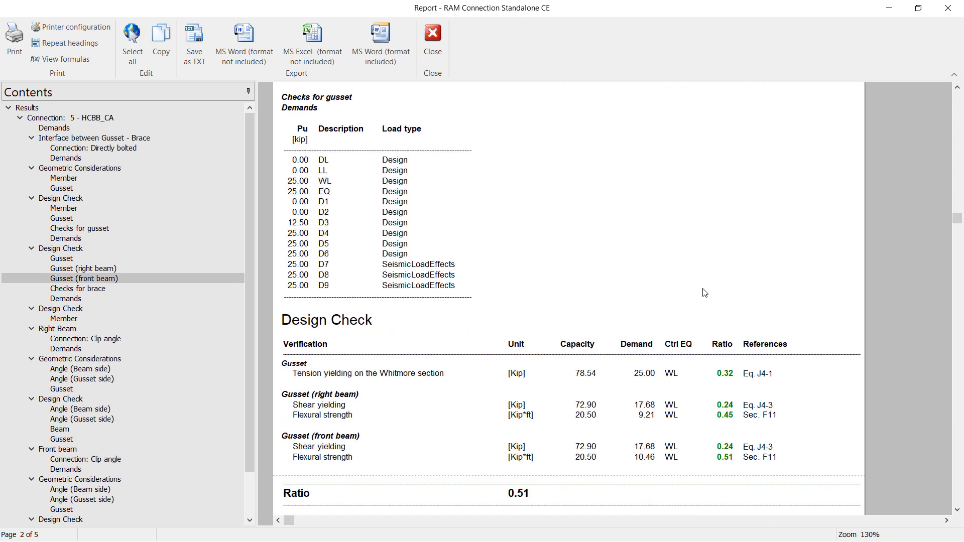
Review the report's brace checks, show the calculation formulas in the geometric considerations of the gusset-brace interface, and close the report
scroll(705, 293, down, 8)
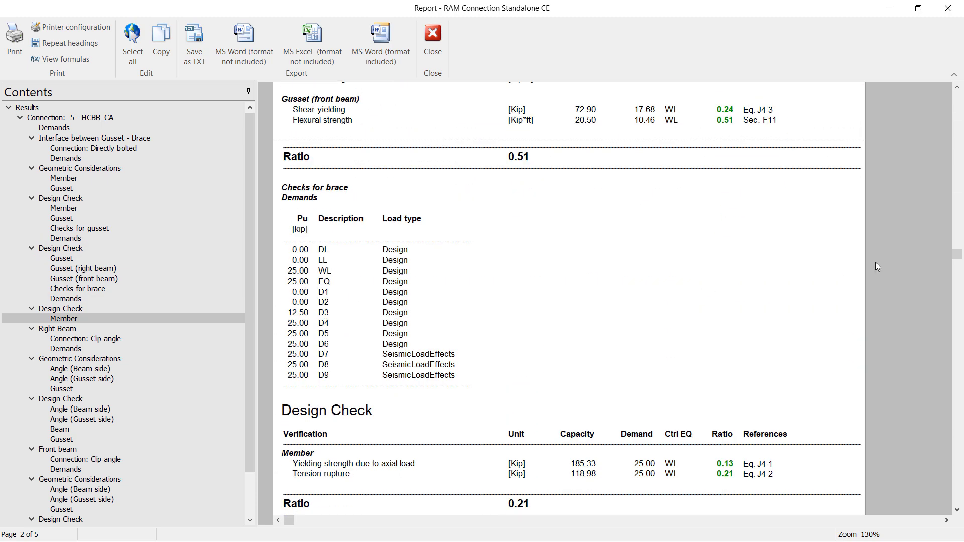
drag(957, 254, 945, 97)
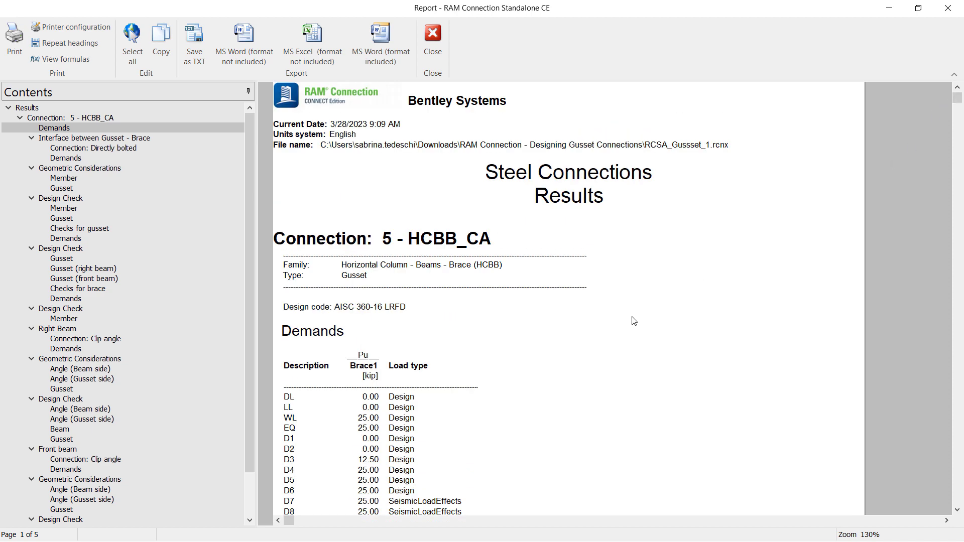
scroll(633, 321, down, 9)
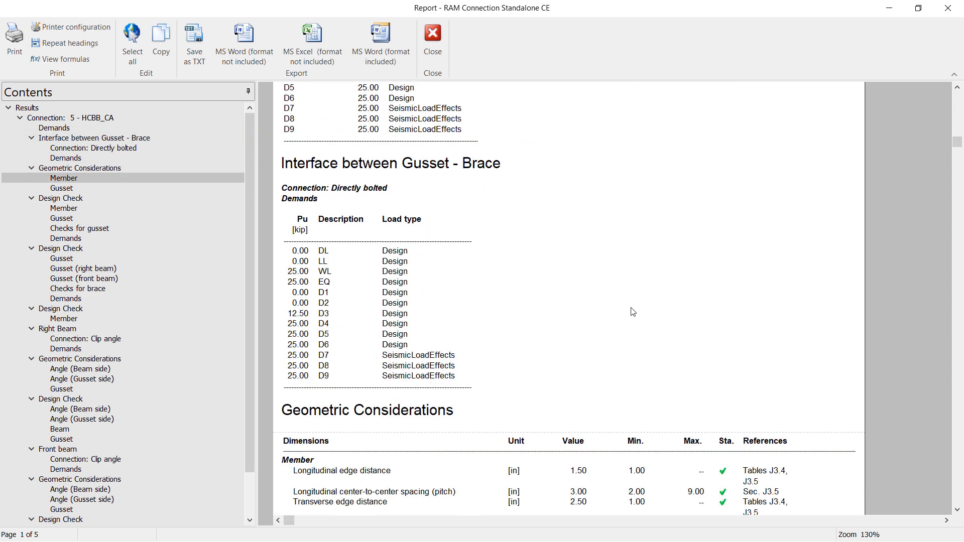
click(62, 59)
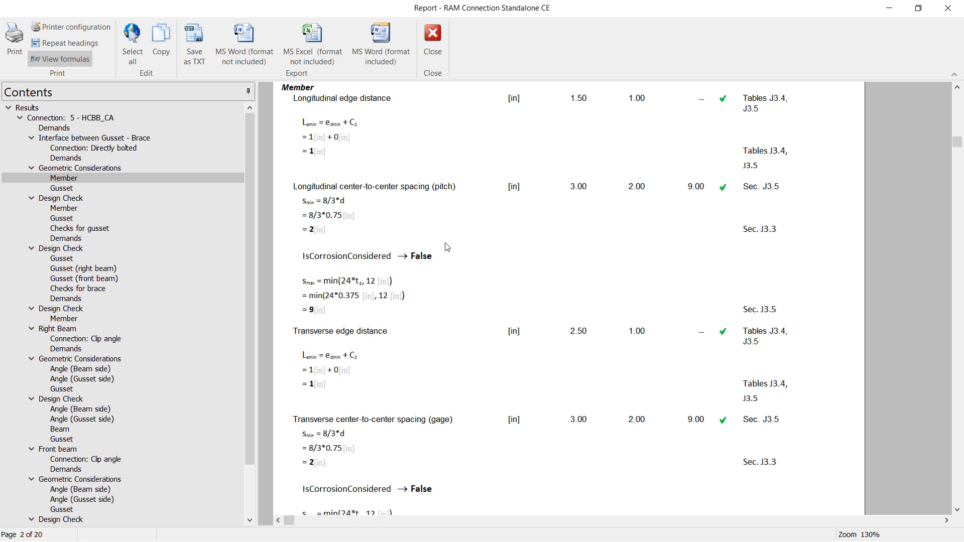
click(433, 40)
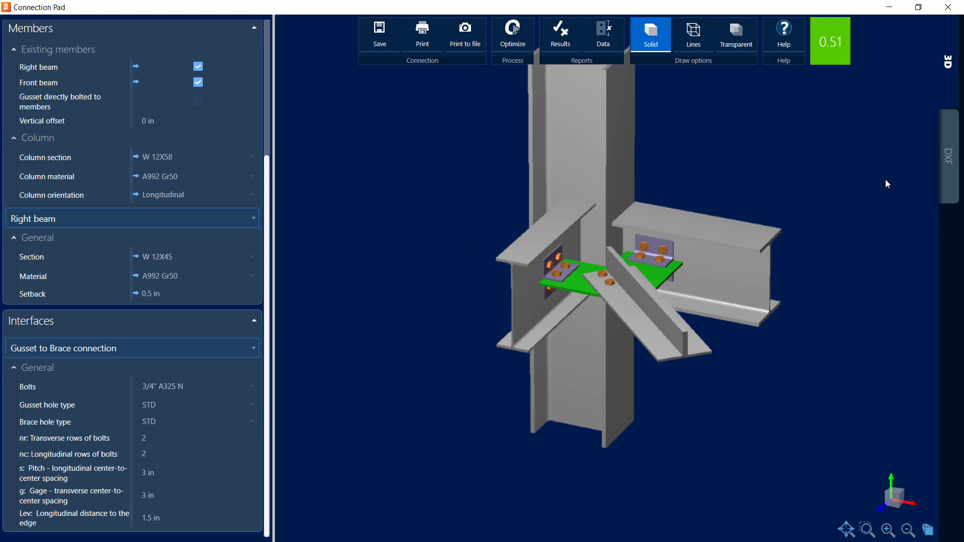
Show the connection's DXF detail drawings and close the Connection Pad to return to the joint overview
click(948, 166)
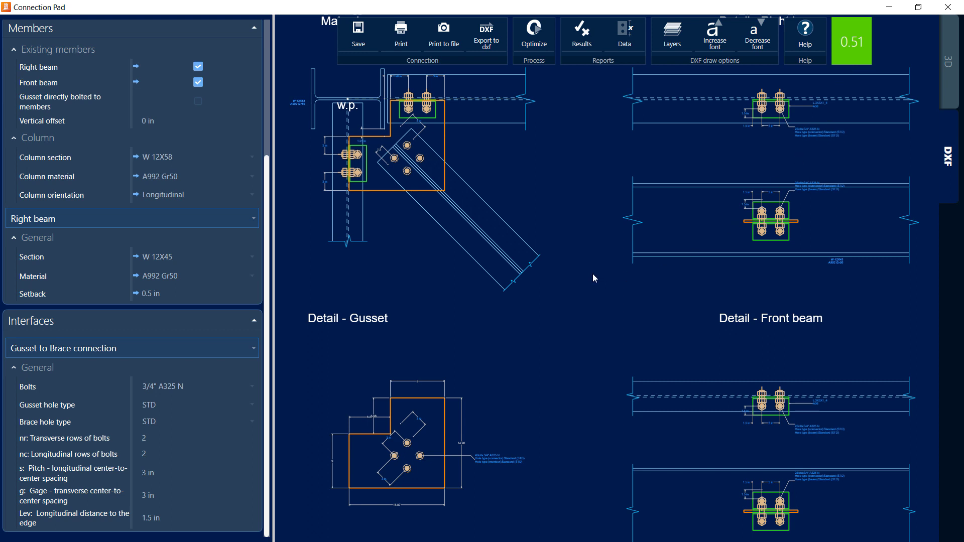
click(948, 7)
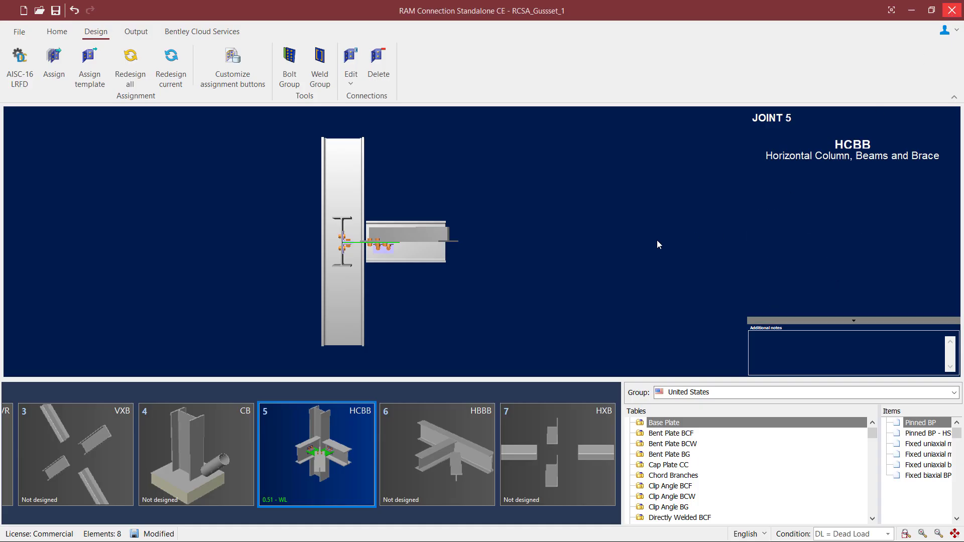